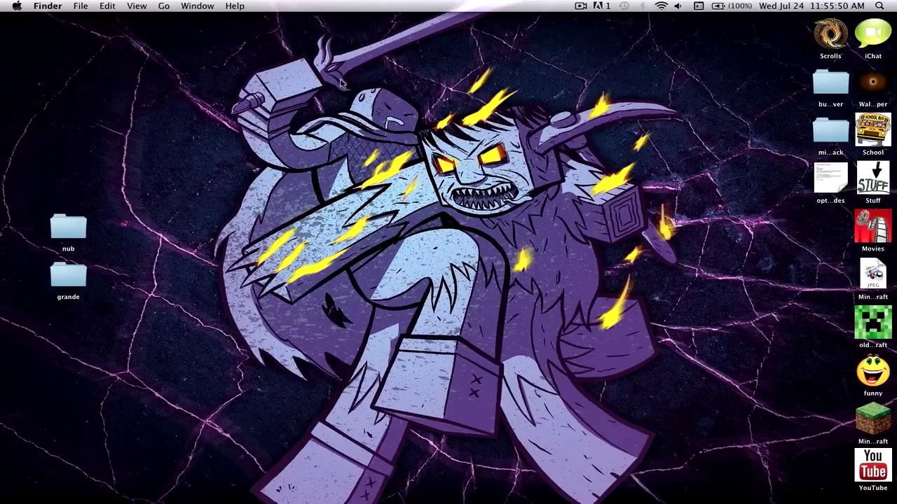
Confirm in About This Mac that the system is Mac OS X 10.6.8, then launch Google Chrome.
click(14, 6)
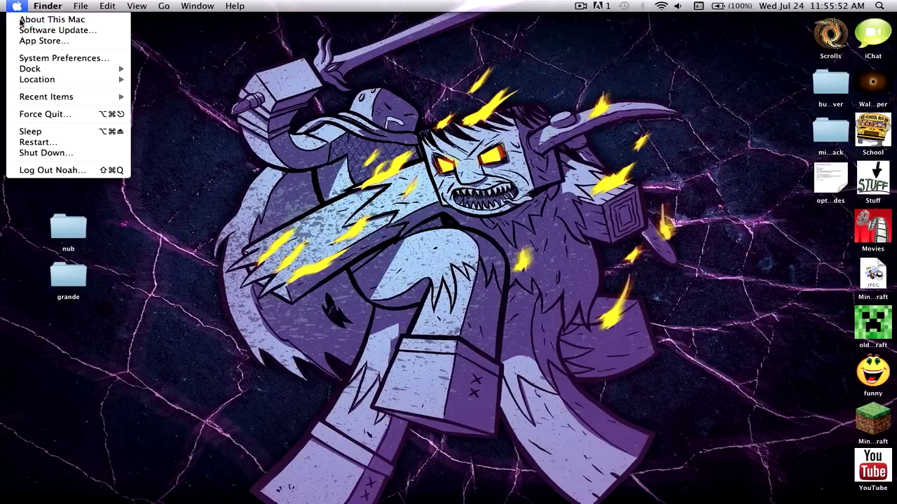
click(24, 20)
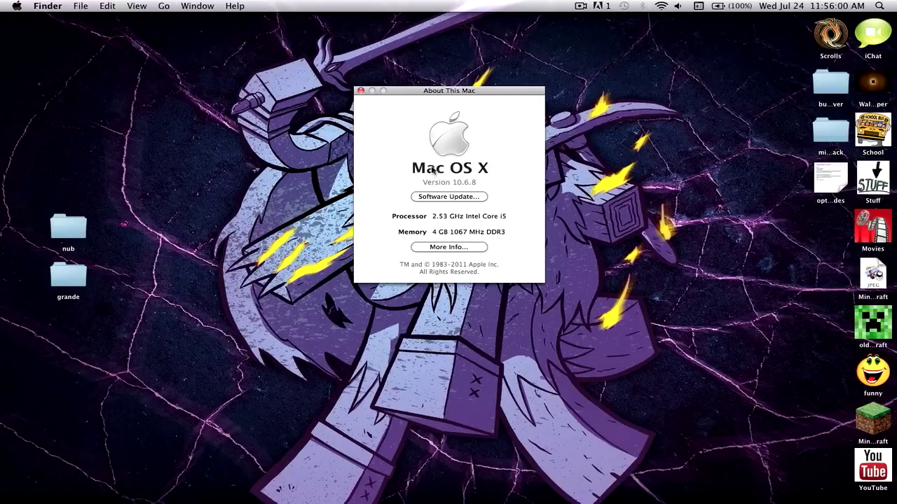
click(362, 92)
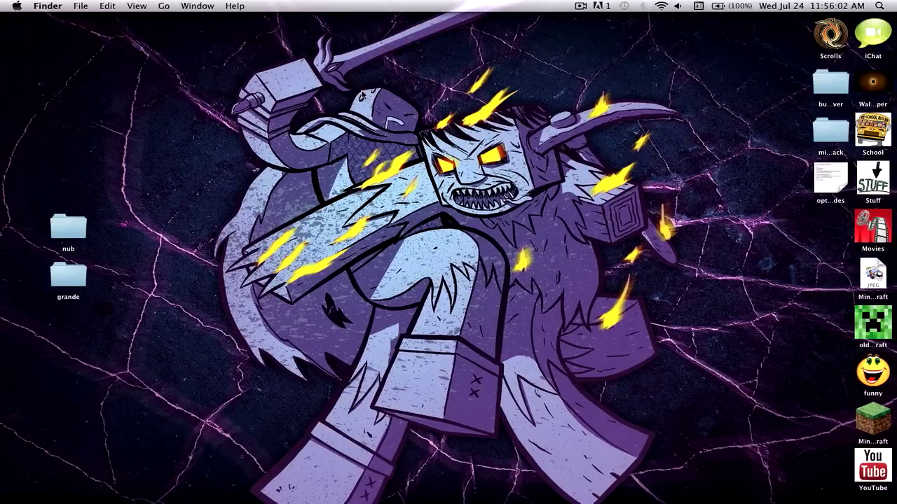
mouse_move(2, 399)
click(4, 456)
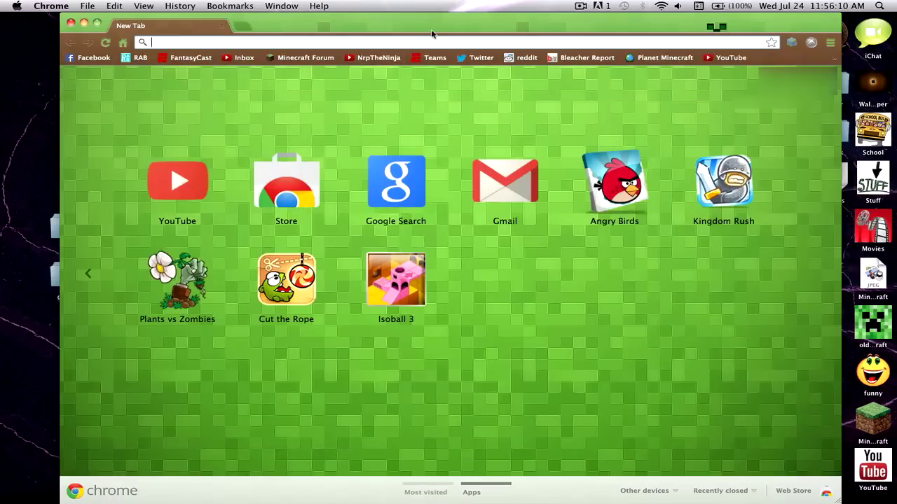
Search Google for 'optifine' and scroll the Minecraft Forum OptiFine HD B4 topic to the Ultra 1.6.2 section.
text(optifine)
key(Return)
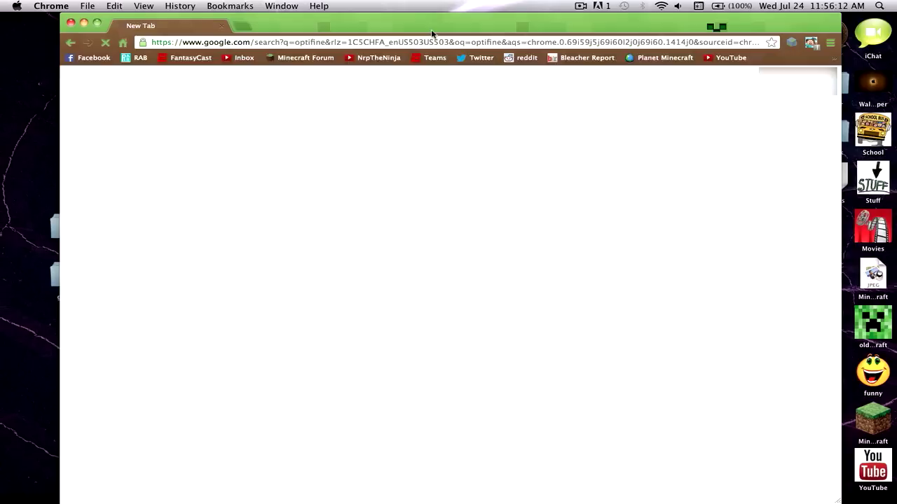
click(295, 178)
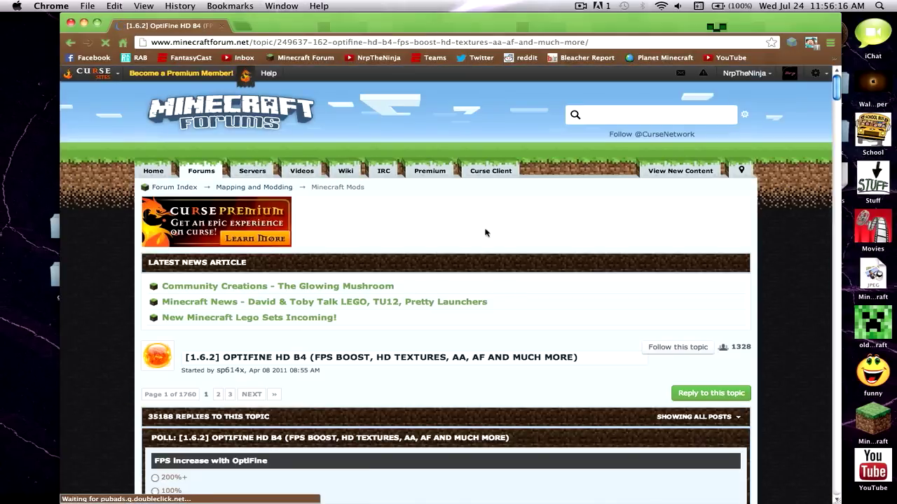
scroll(451, 150, down, 5)
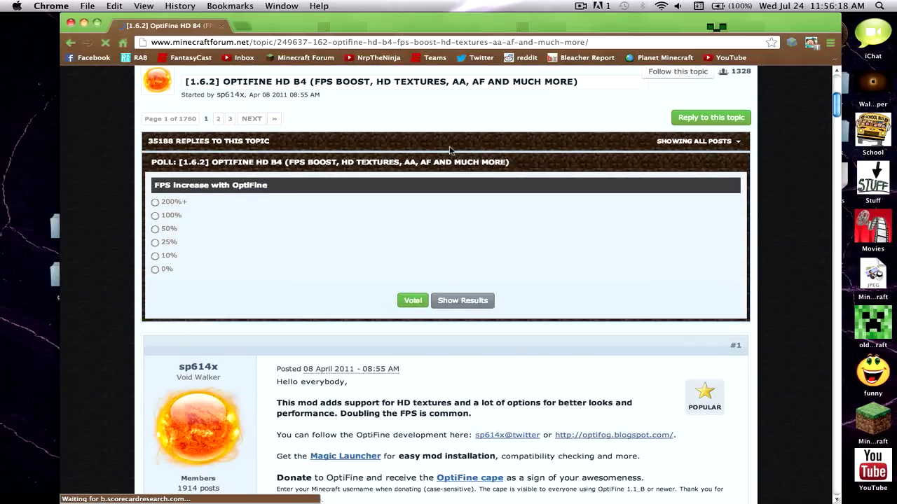
scroll(451, 150, down, 5)
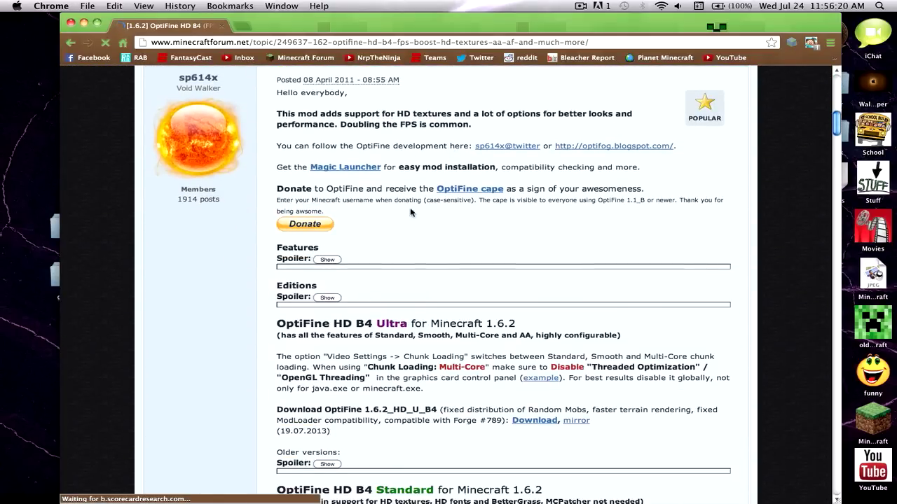
scroll(410, 207, down, 1)
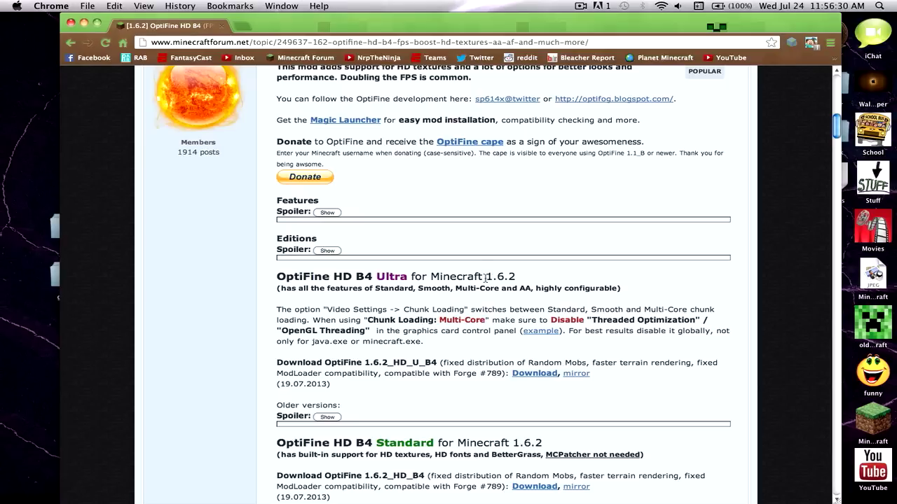
Download OptiFine_1.6.2_HD_U_B4.zip through the Ultra link, skipping the adf.ly ad, then quit Chrome.
click(529, 374)
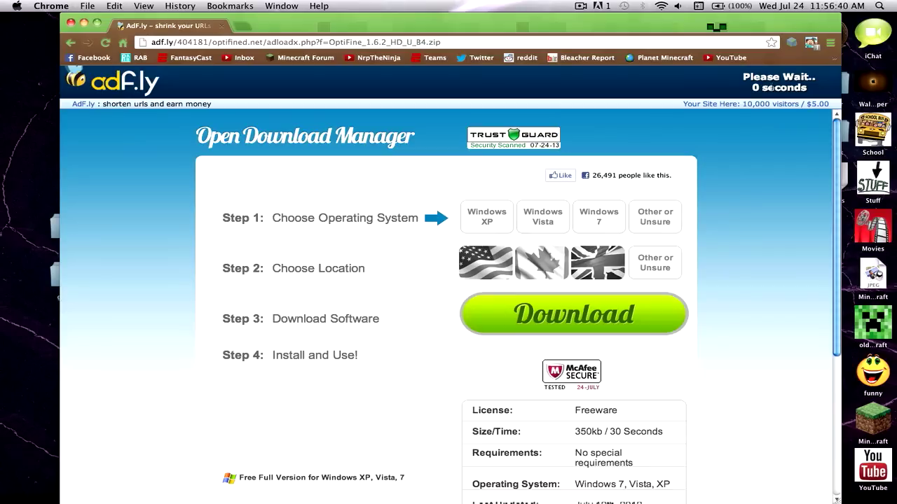
click(771, 87)
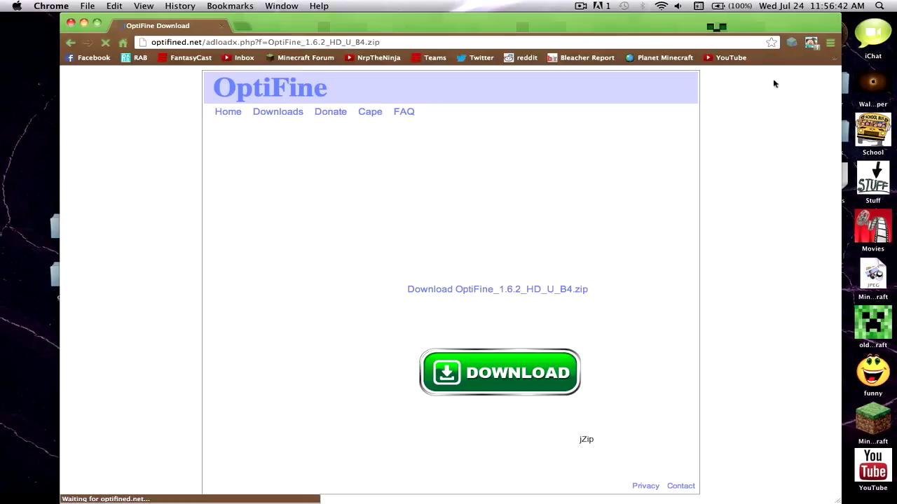
click(435, 289)
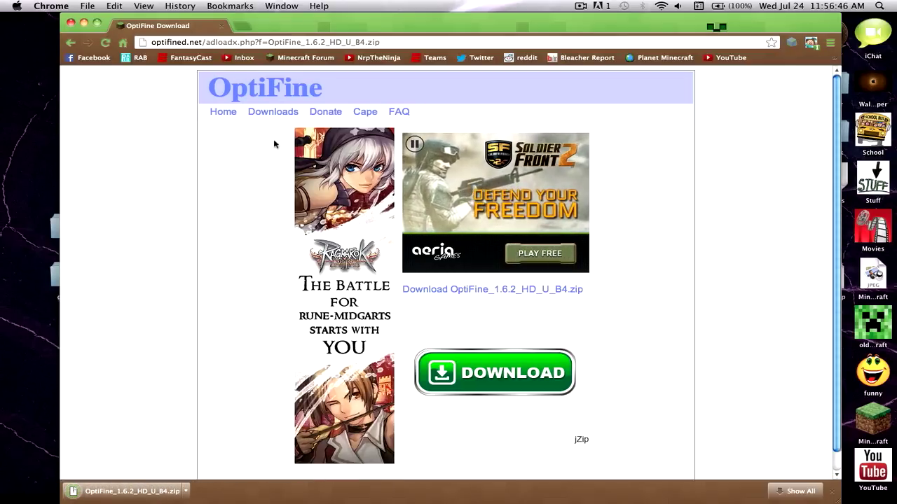
key(super+q)
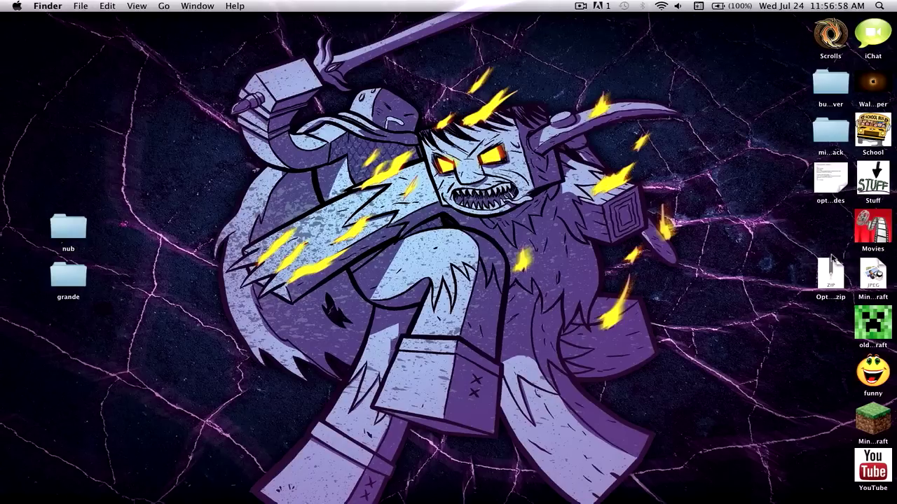
Extract the OptiFine zip with Archive Utility and browse the OptiFine_1.6.2_HD_U_B4 folder's class files.
right_click(829, 281)
mouse_move(782, 300)
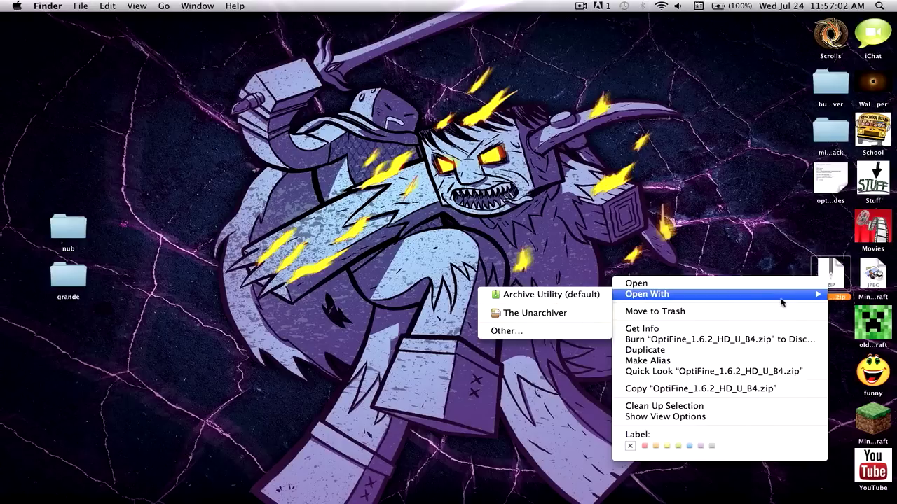
click(536, 298)
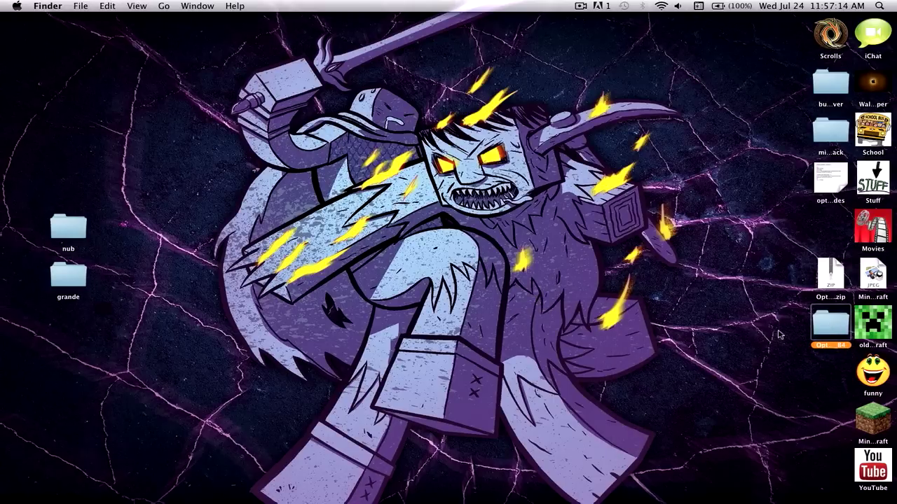
double_click(818, 328)
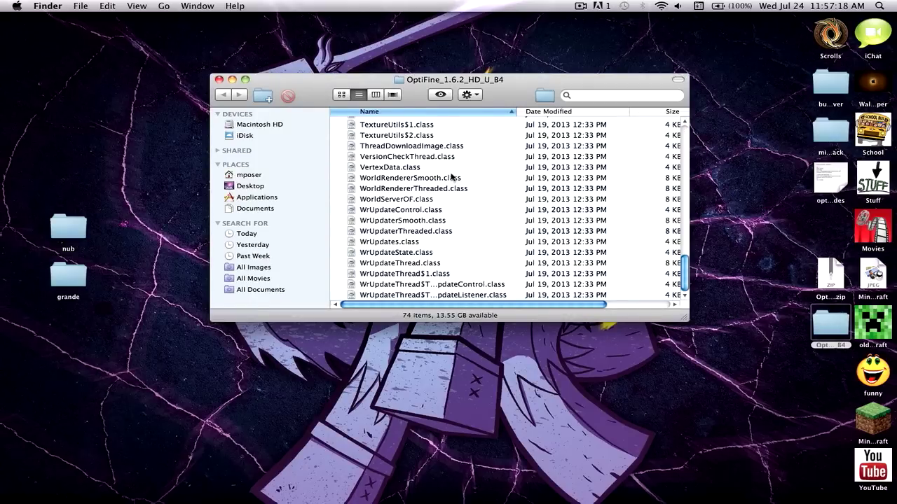
scroll(454, 173, up, 15)
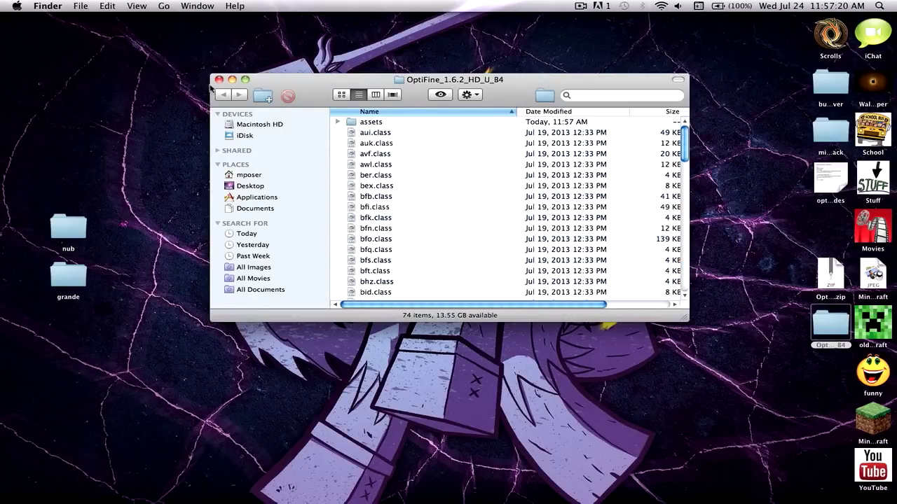
click(219, 79)
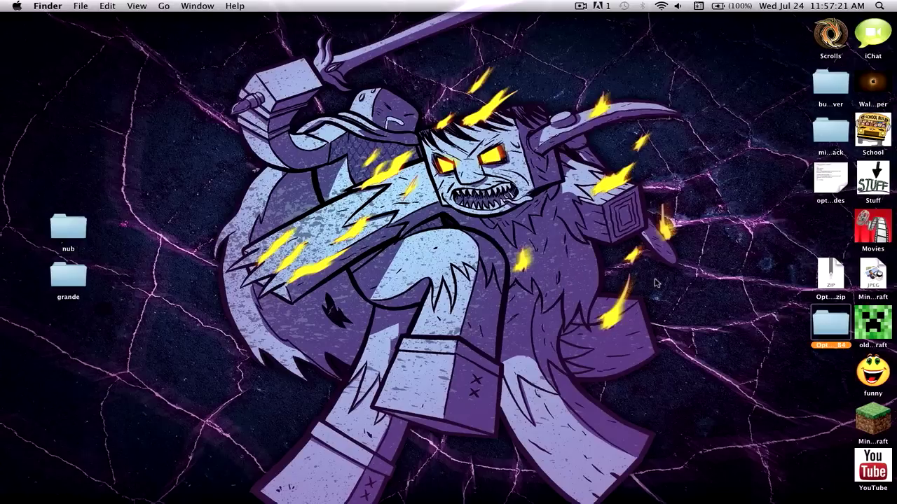
click(555, 258)
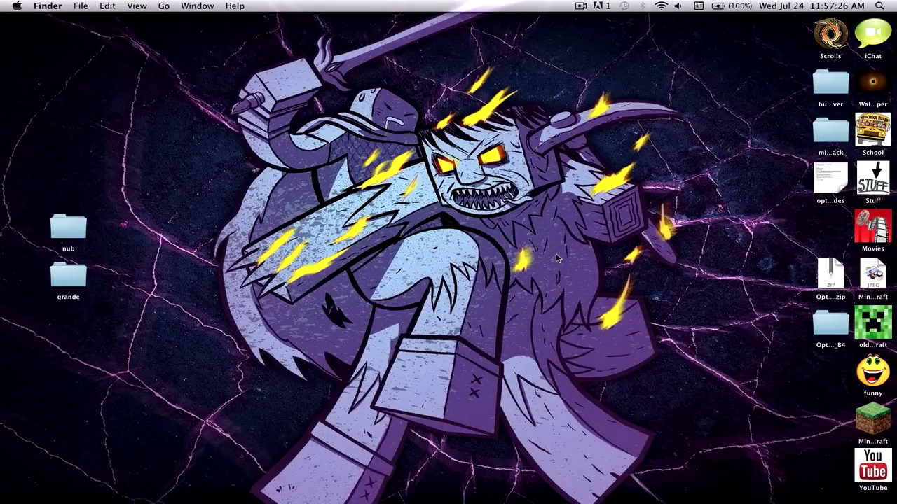
Review the Terminal commands in the 'opt codes' clipping, then open a new Finder window on the home folder.
double_click(829, 191)
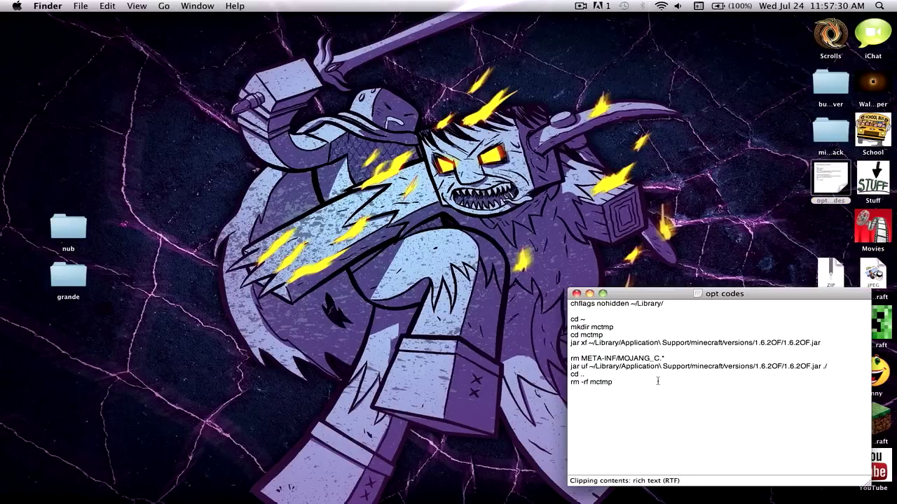
drag(658, 382, 568, 319)
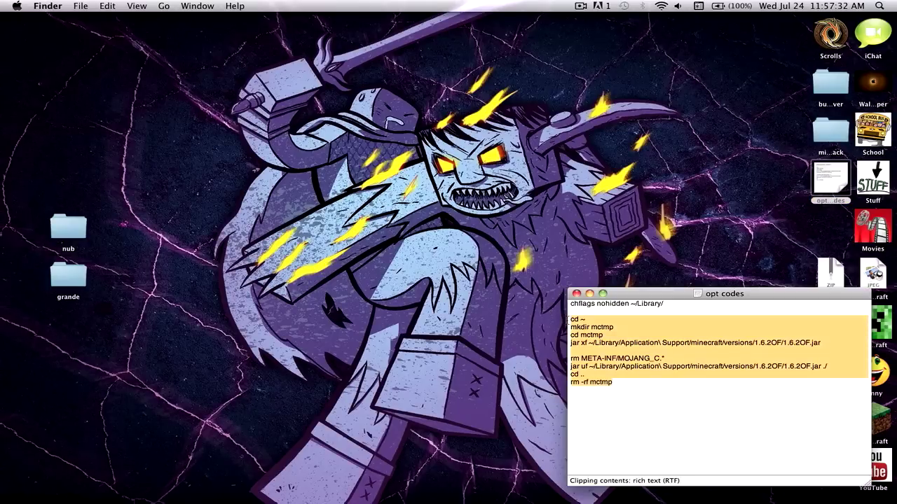
click(682, 314)
drag(680, 307, 573, 307)
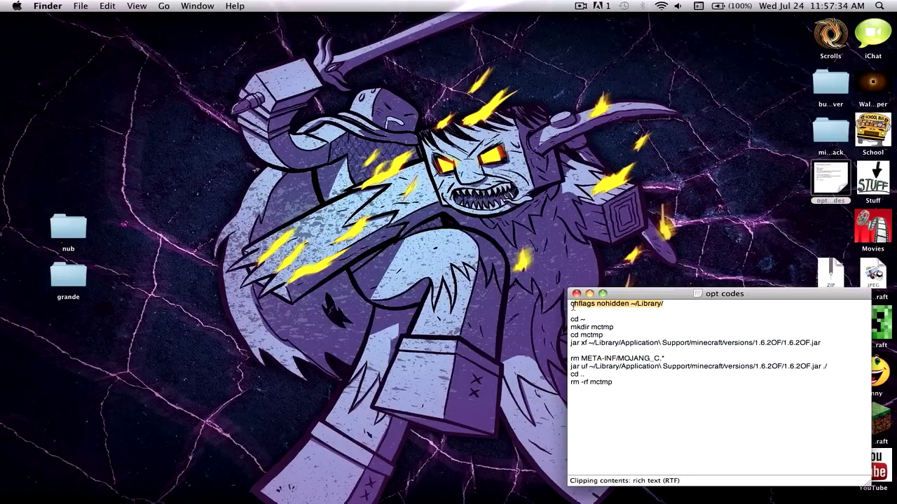
click(631, 341)
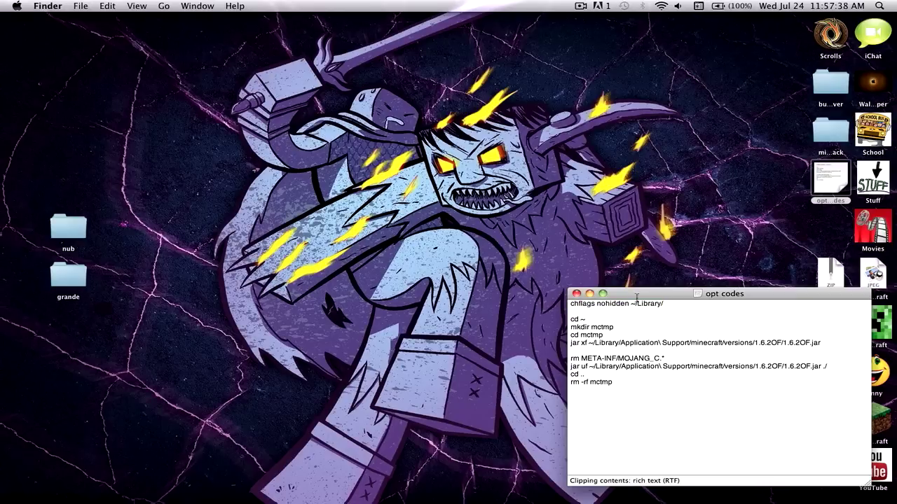
click(84, 7)
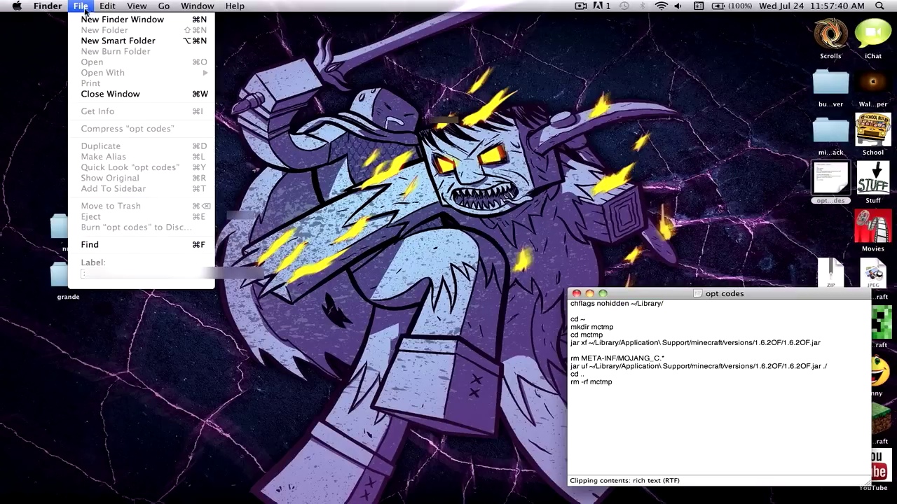
click(85, 20)
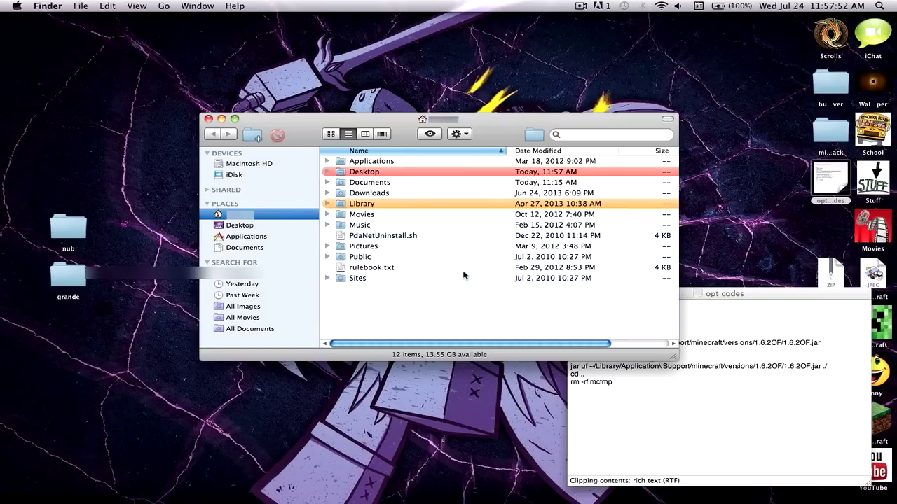
click(371, 208)
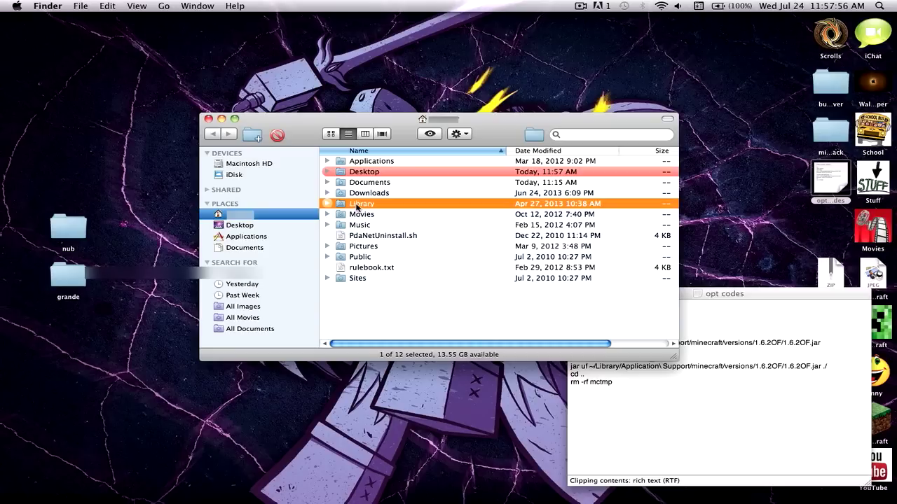
click(377, 298)
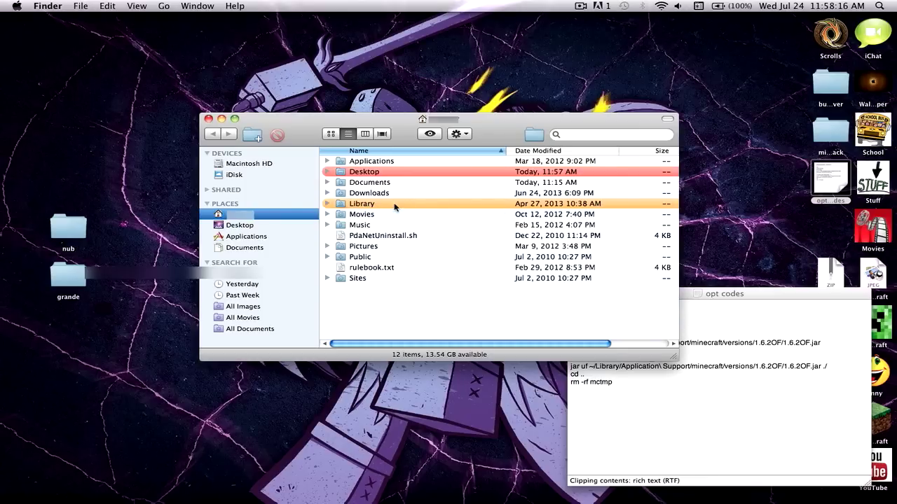
Launch Terminal via Spotlight, enter 'chflags nohidden ~/Library/' from the opt codes notes, and quit Terminal.
click(887, 6)
text(term)
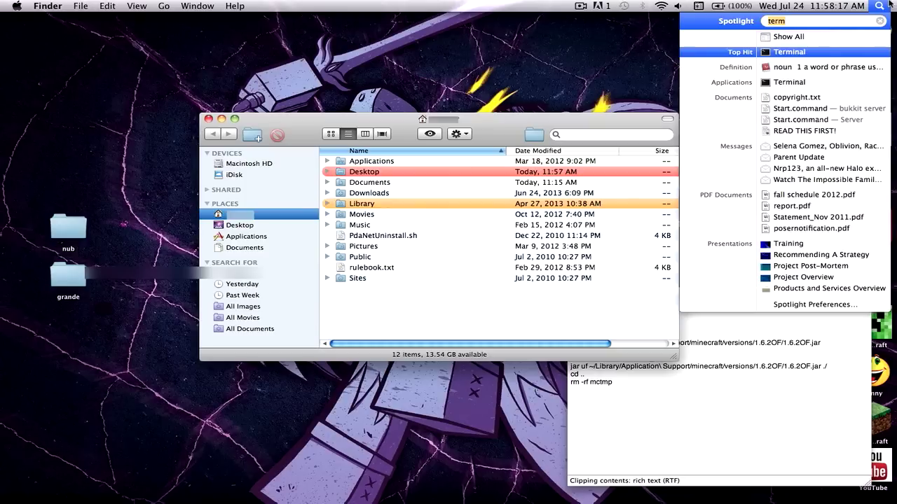
click(771, 54)
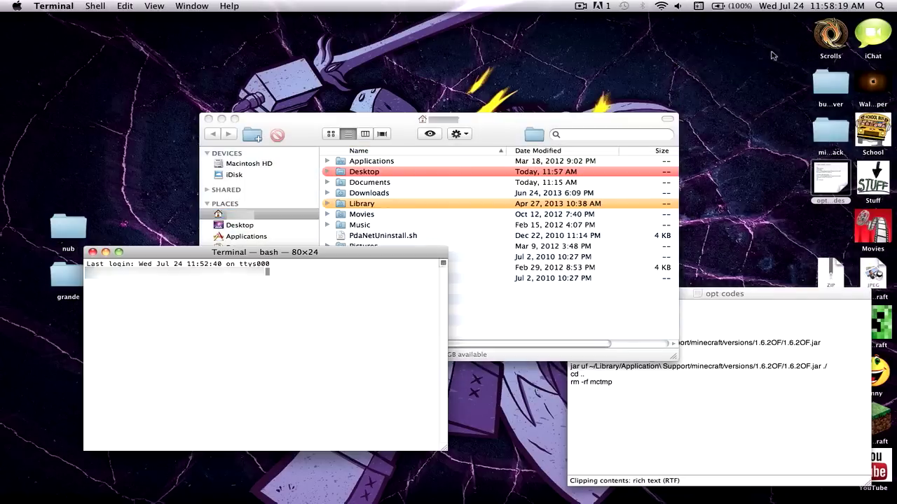
click(717, 410)
drag(665, 308, 375, 307)
click(374, 306)
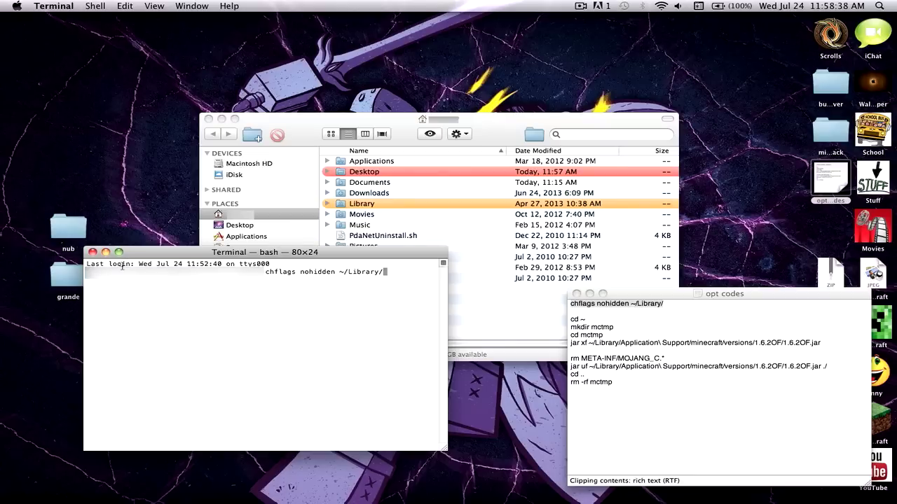
key(super+q)
click(657, 302)
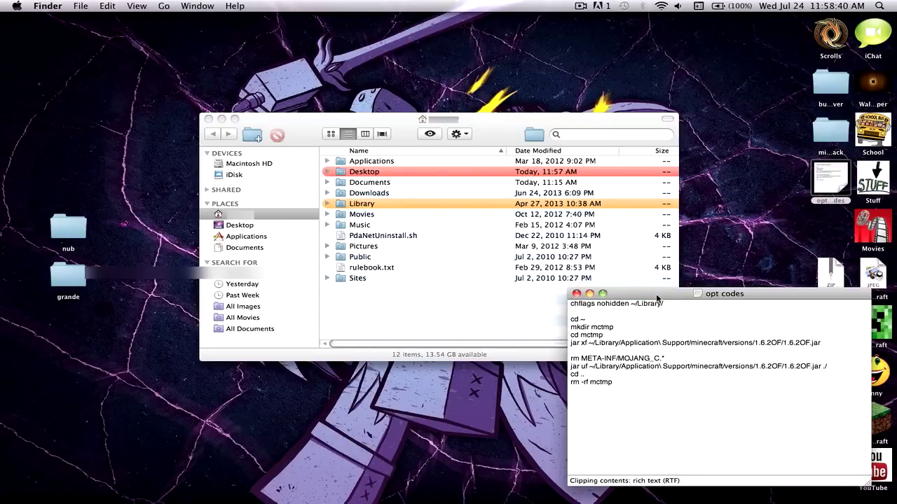
Navigate Library > Application Support > minecraft, checking the saves folder twice before returning.
click(384, 205)
click(398, 205)
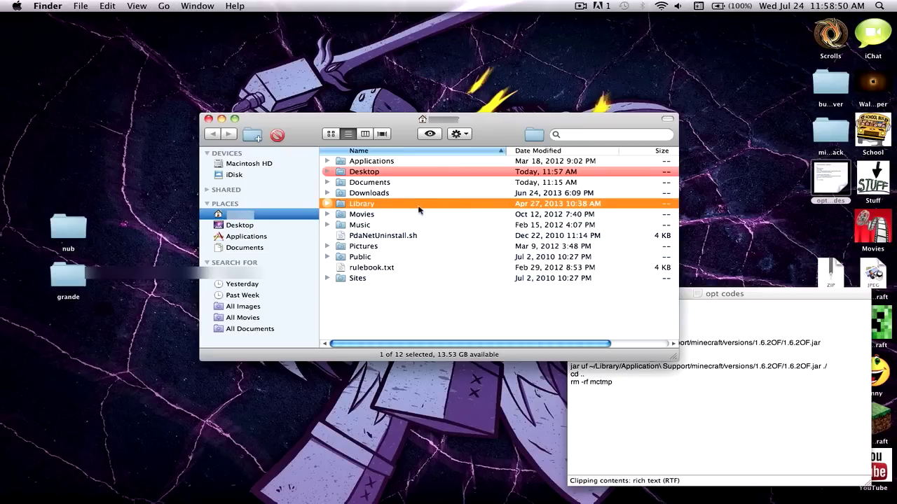
double_click(362, 205)
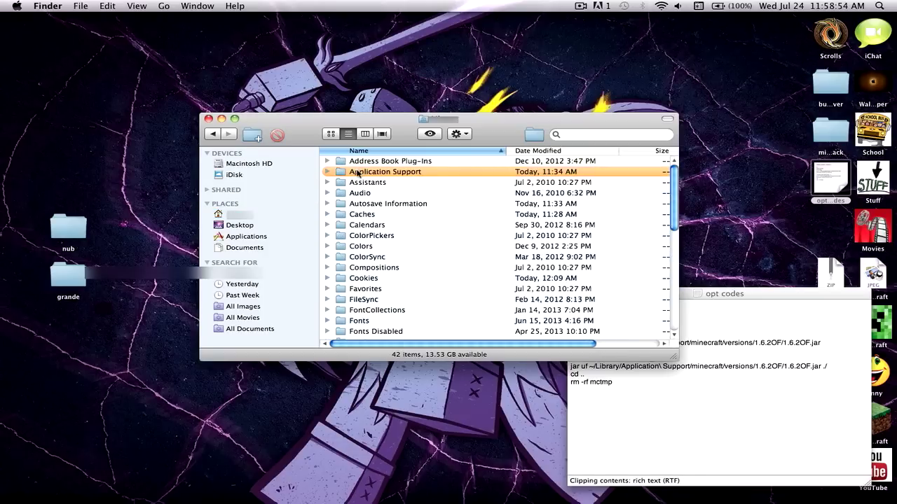
double_click(358, 172)
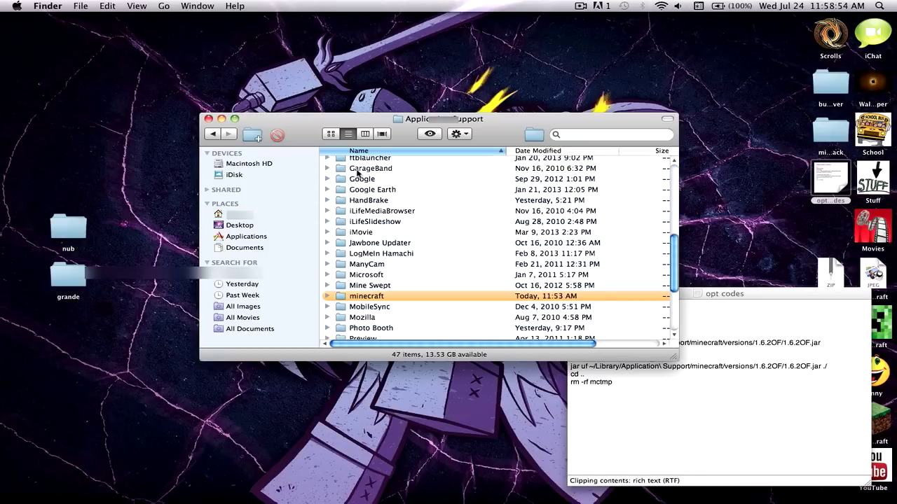
double_click(382, 296)
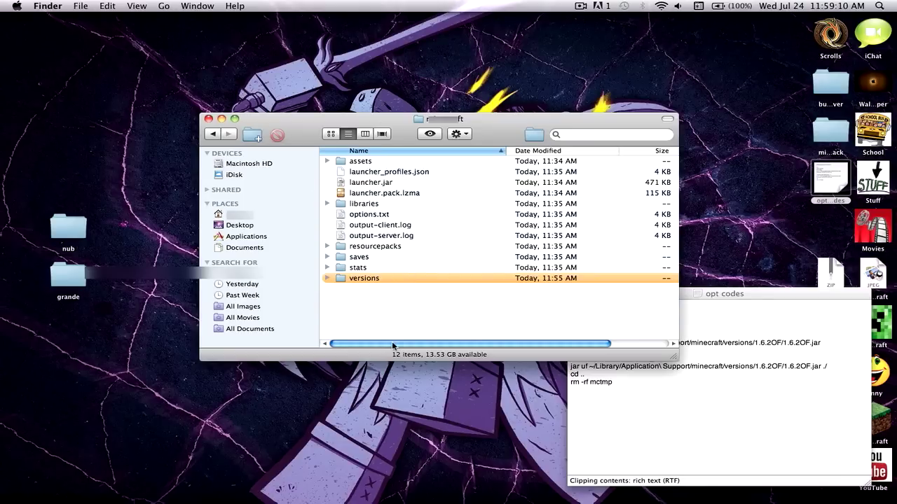
double_click(365, 258)
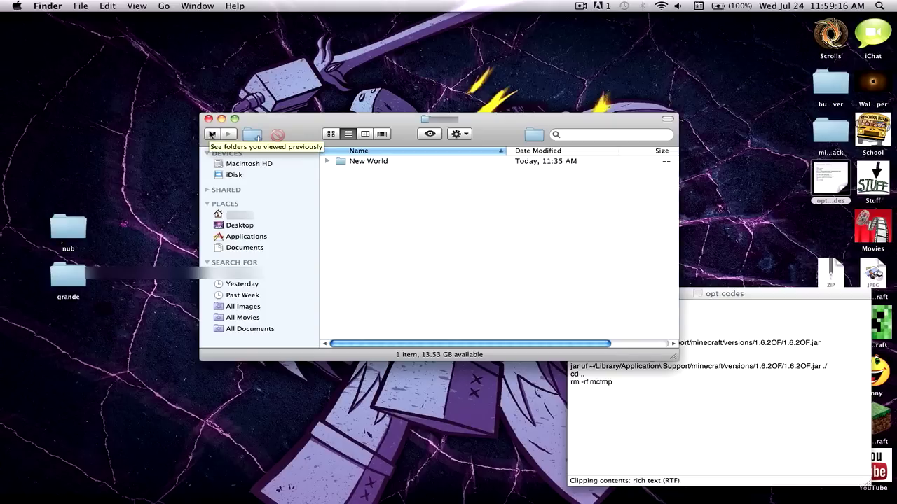
click(212, 134)
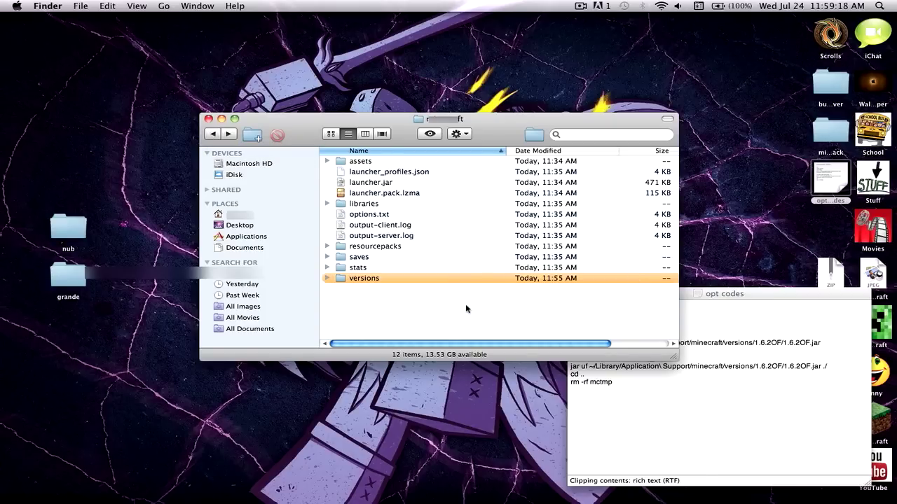
double_click(366, 257)
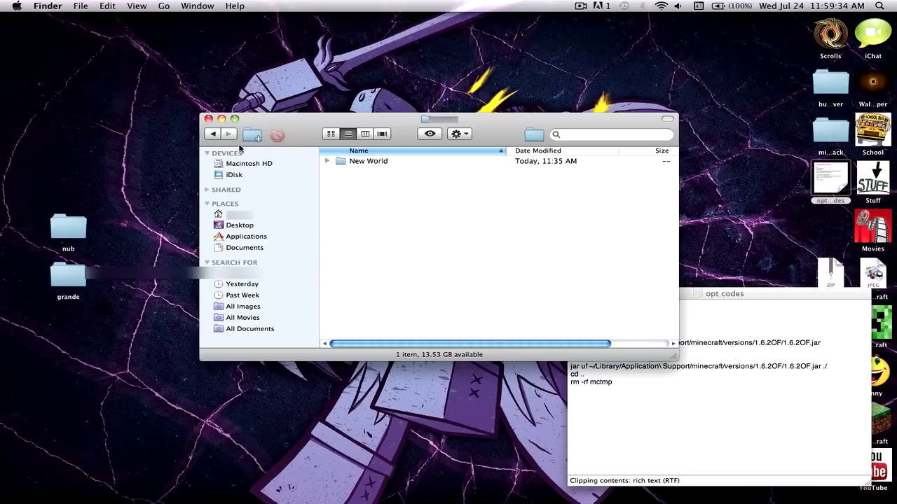
click(213, 135)
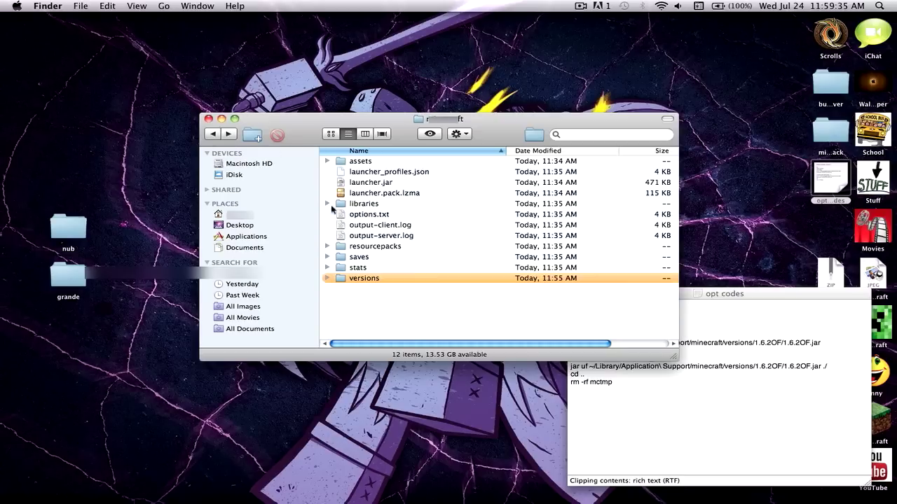
In the versions folder, copy and paste the 1.6.2 folder to create '1.6.2 copy'.
double_click(361, 280)
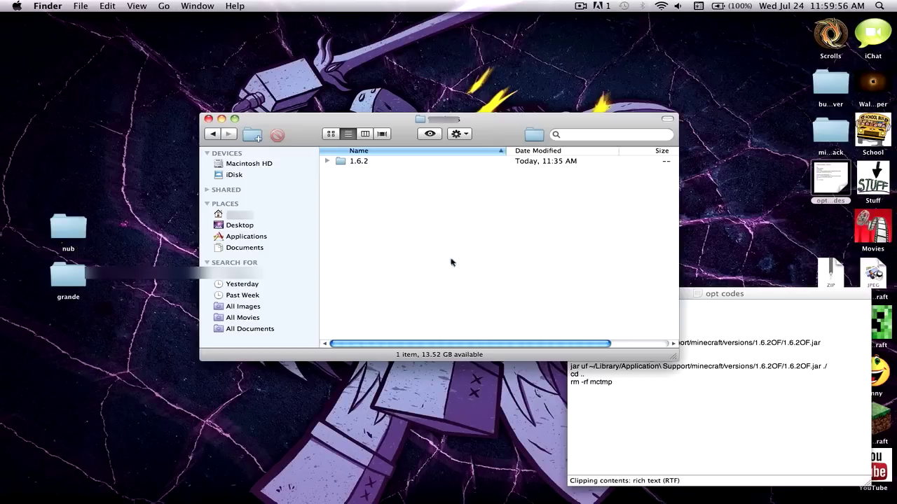
right_click(348, 162)
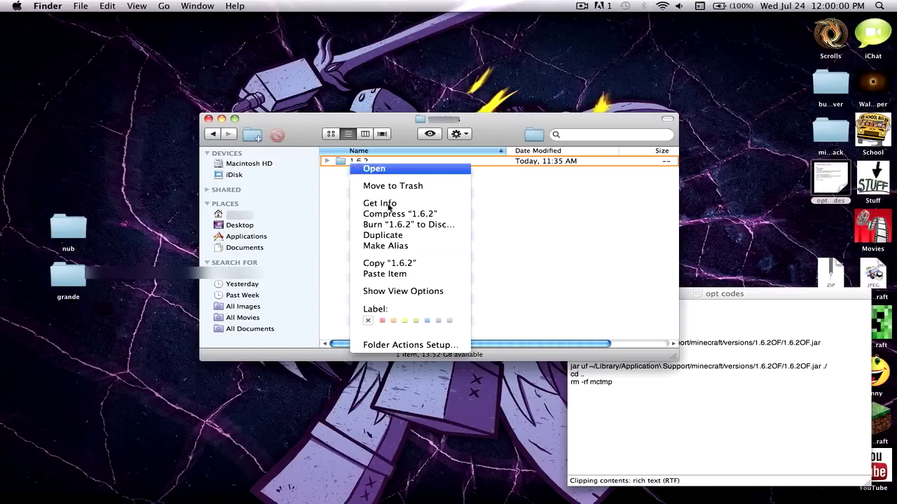
click(384, 265)
right_click(423, 195)
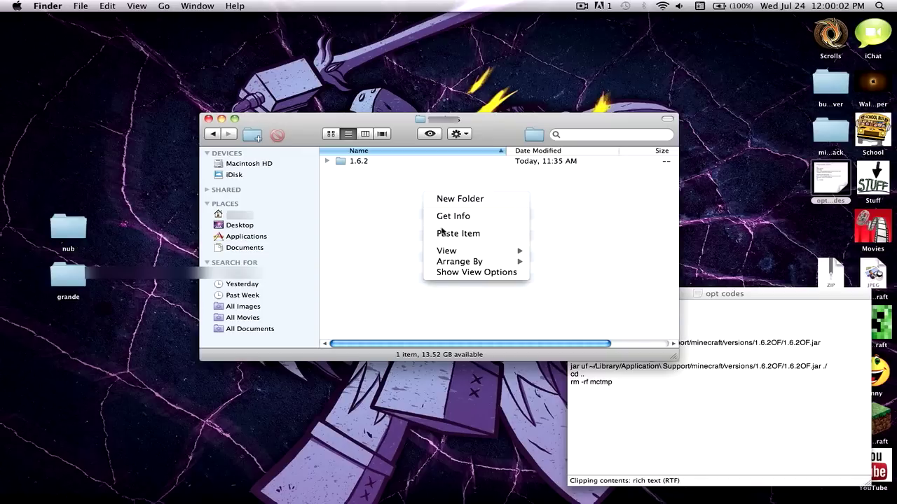
click(437, 235)
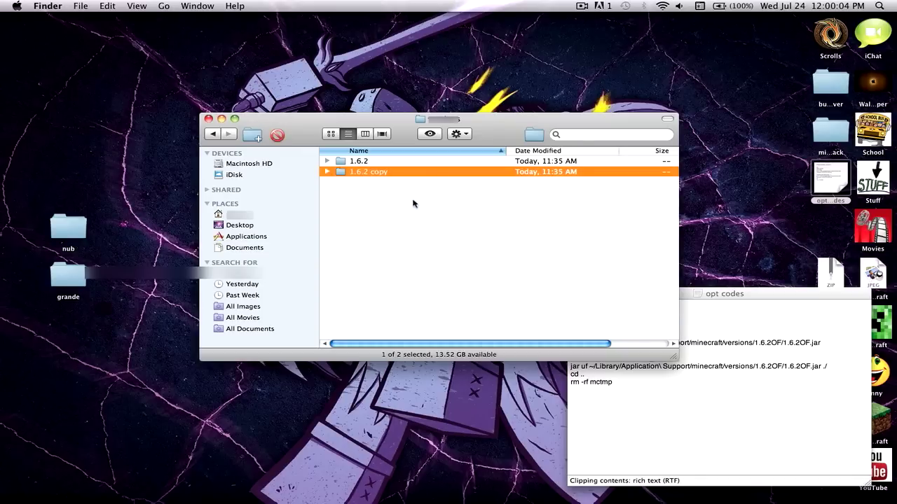
Rename the '1.6.2 copy' folder to 1.6.2OF.
click(360, 165)
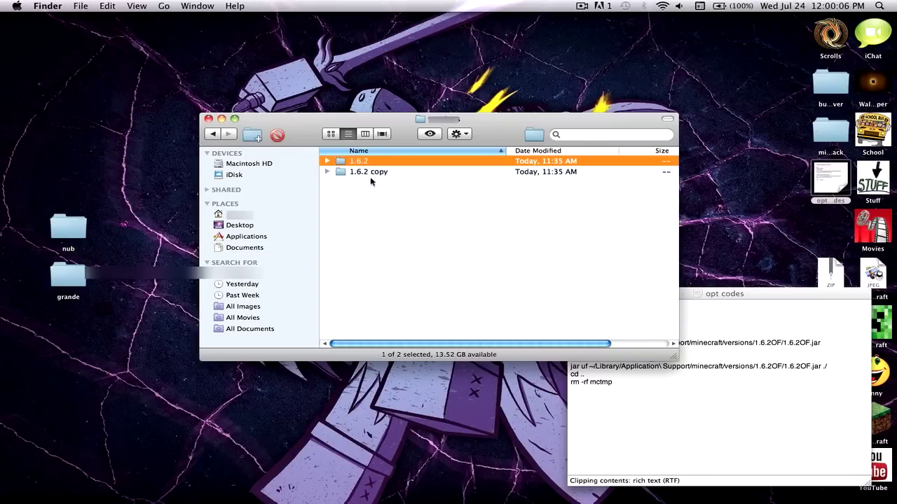
click(377, 174)
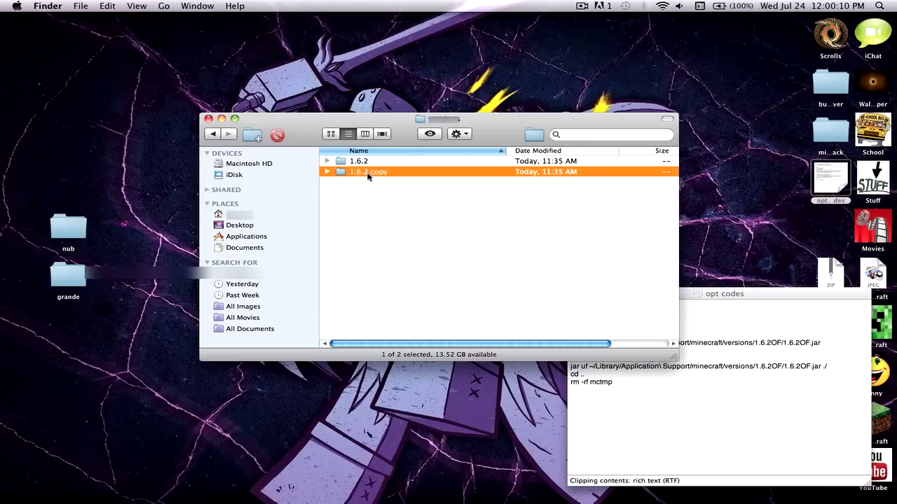
click(364, 175)
key(Right)
key(BackSpace)
key(BackSpace)
key(BackSpace)
key(BackSpace)
key(BackSpace)
text(OF)
Confirm the 1.6.2OF folder name, glance at the opt codes note, and open 1.6.2OF.
click(415, 187)
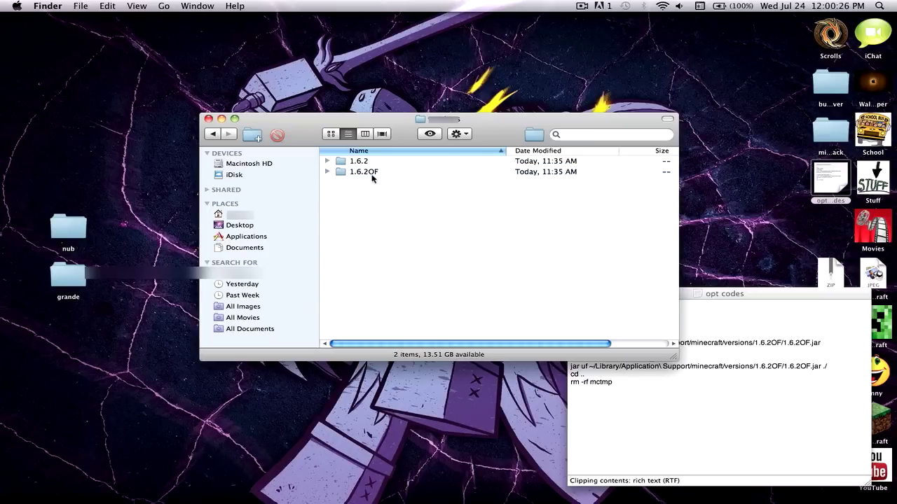
click(807, 370)
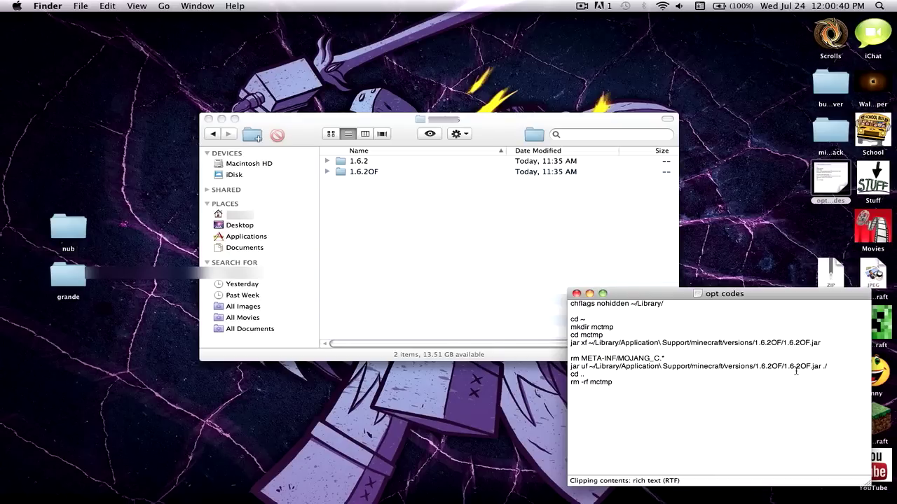
click(421, 227)
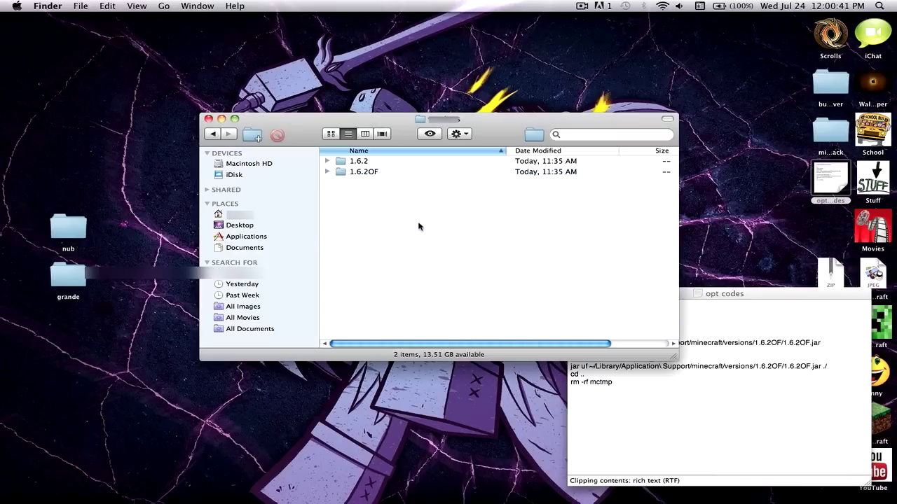
double_click(366, 173)
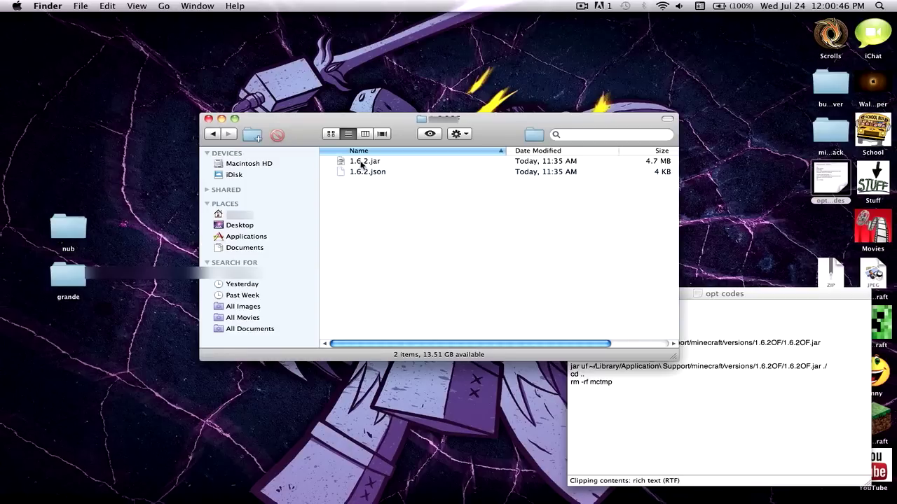
Rename 1.6.2.jar to 1.6.2OF.jar and 1.6.2.json to 1.6.2OF.json.
click(361, 164)
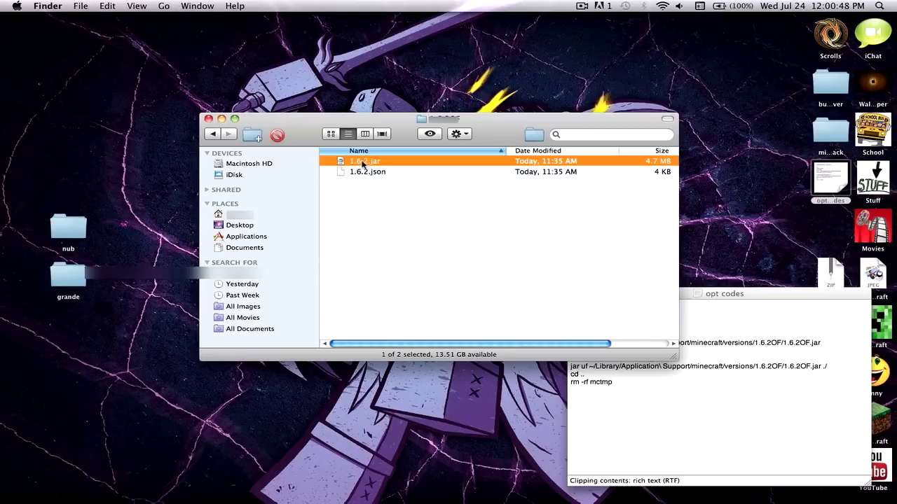
key(Return)
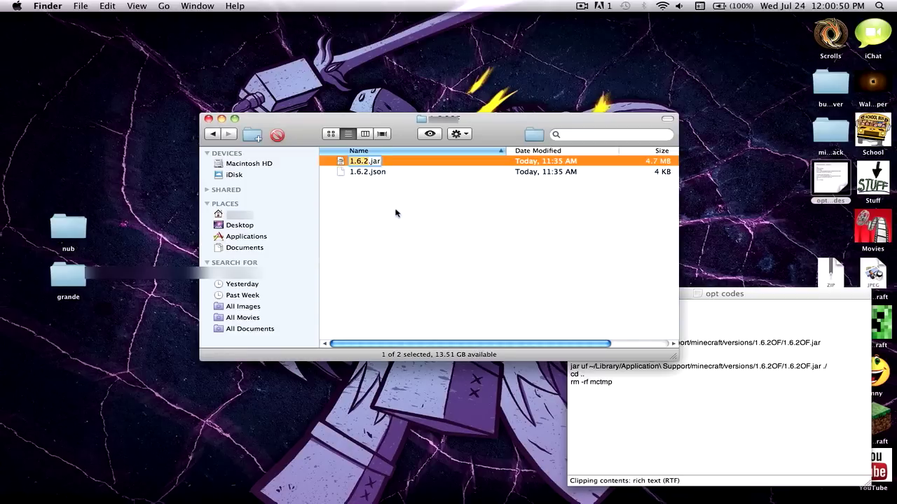
key(Right)
text(OF)
click(397, 212)
click(367, 172)
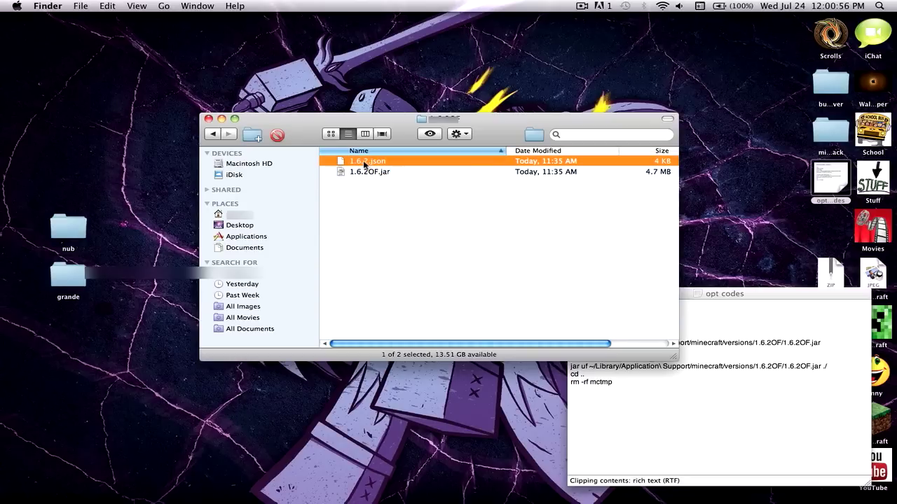
key(Return)
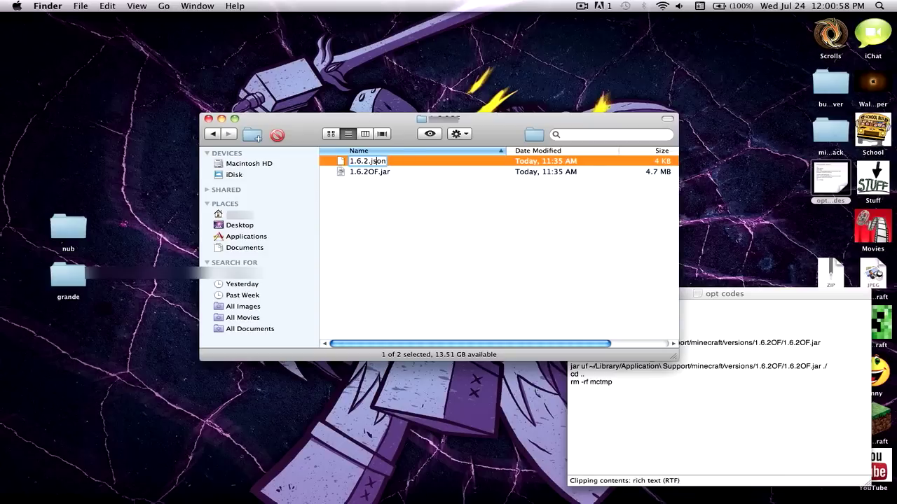
text(OF)
click(402, 202)
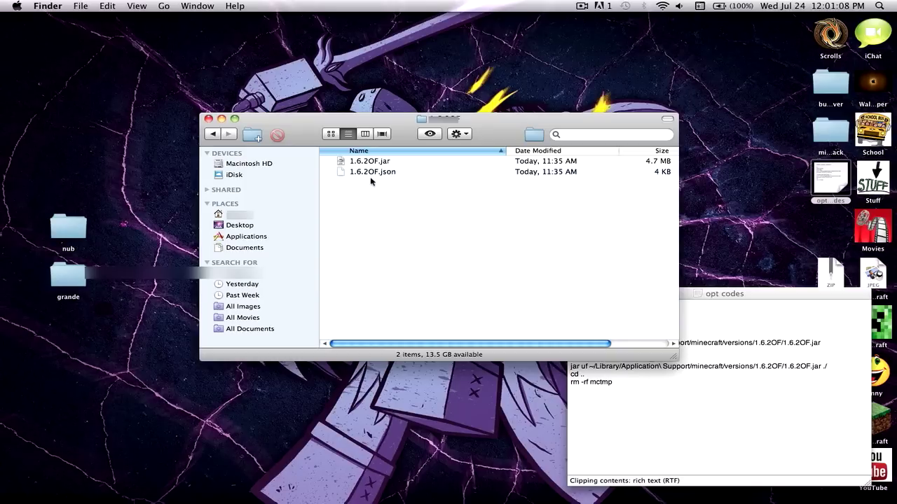
Open 1.6.2OF.json with TextEdit via Open With > Other, with Always Open With checked.
right_click(367, 172)
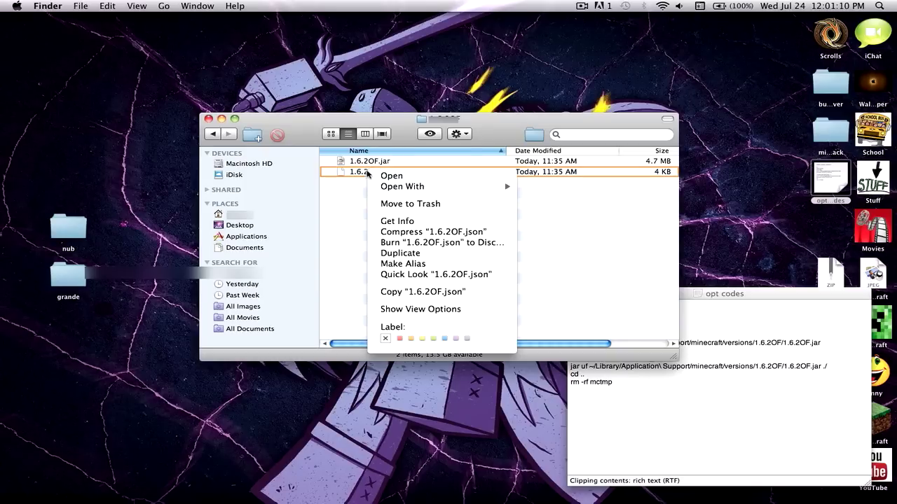
mouse_move(374, 186)
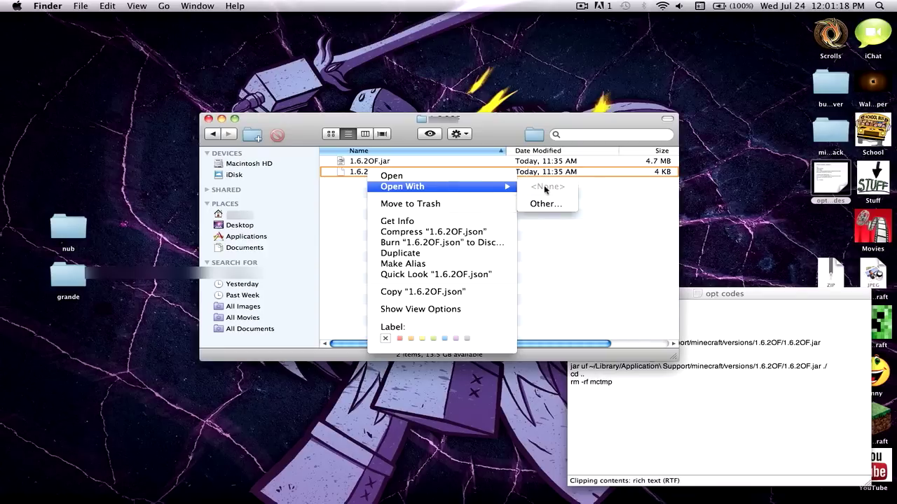
click(543, 205)
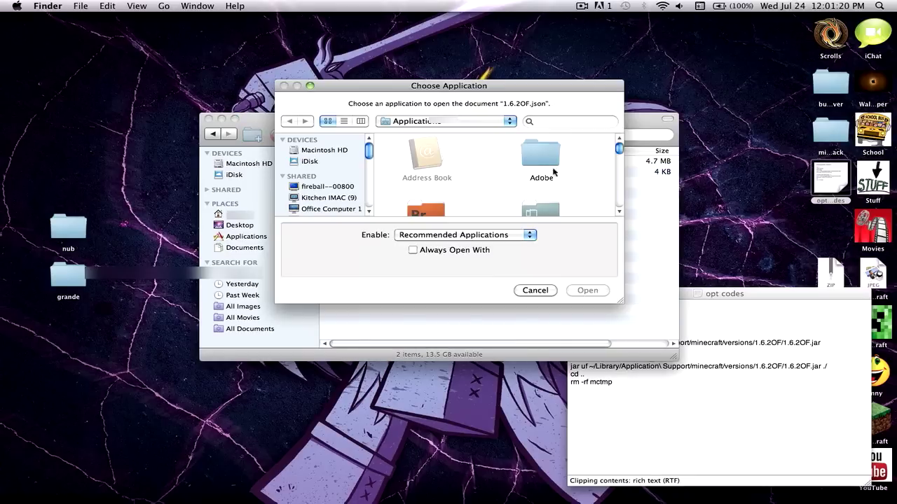
click(550, 127)
text(text edit)
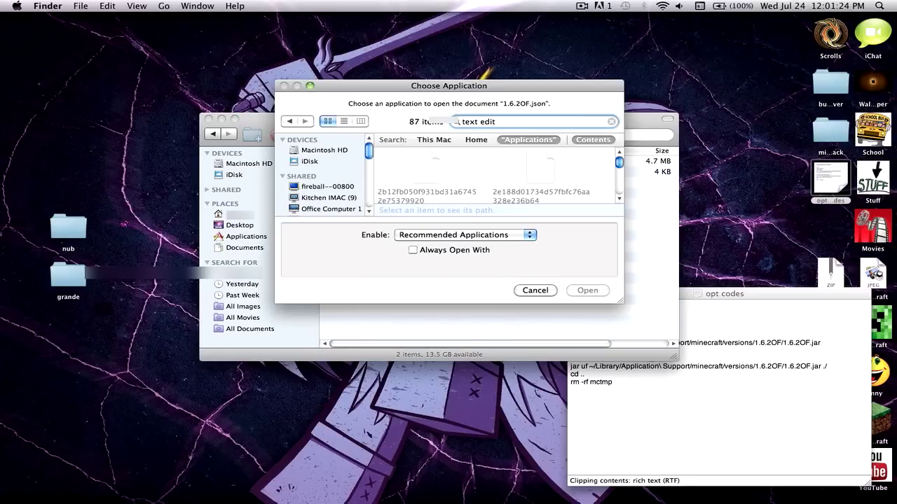
click(557, 143)
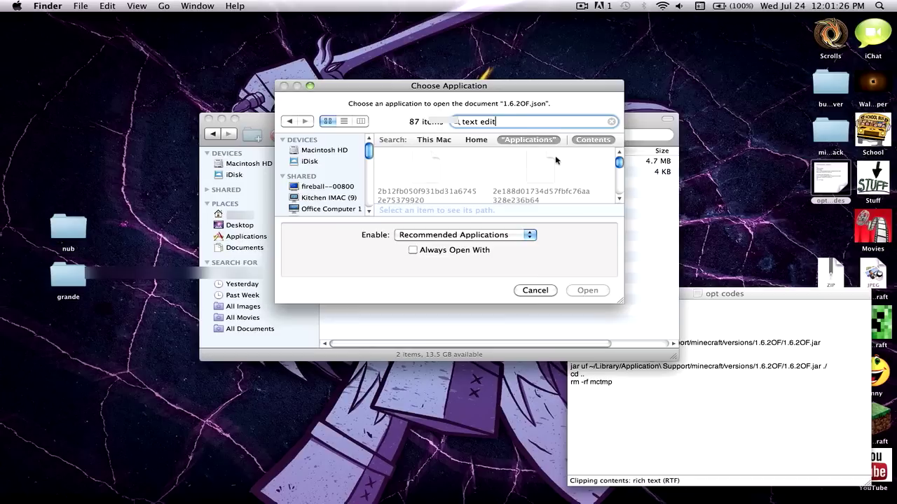
scroll(555, 162, down, 10)
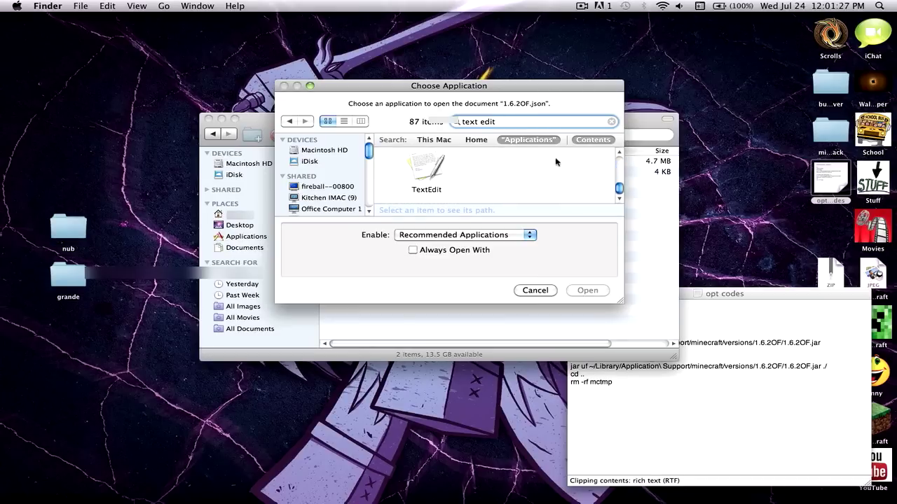
click(413, 180)
click(421, 251)
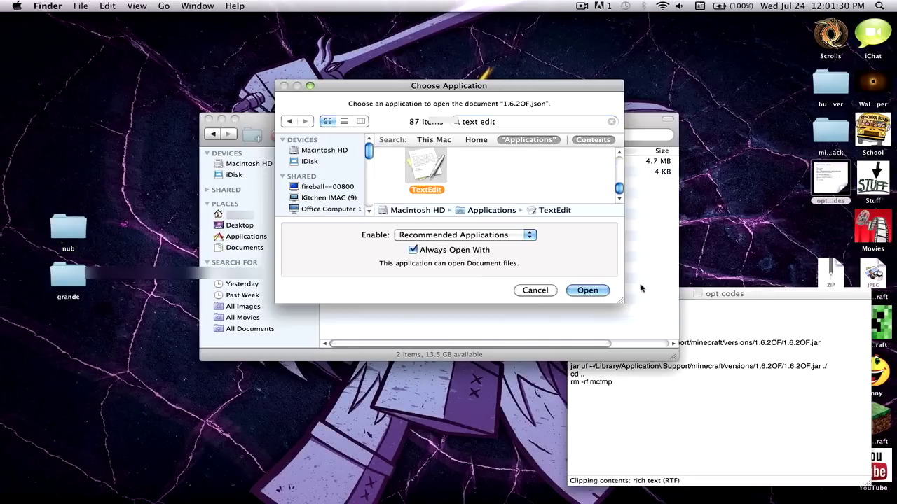
click(592, 291)
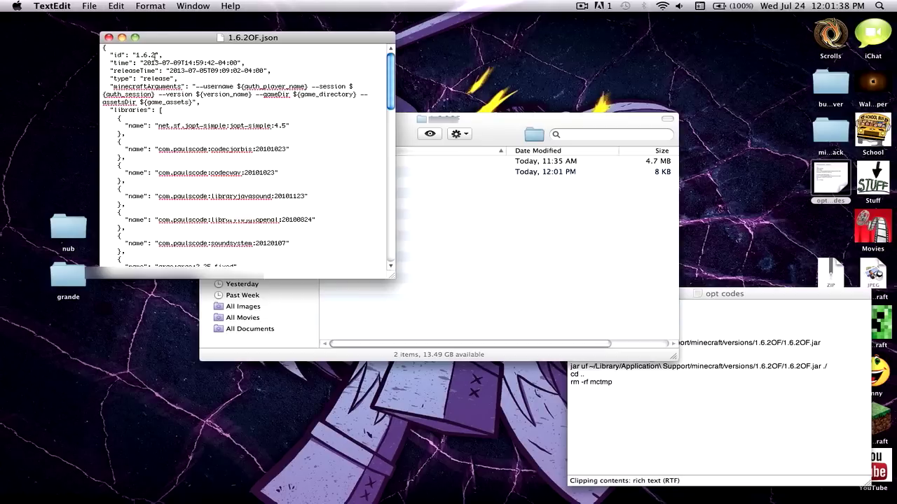
Edit the id line in 1.6.2OF.json to read "1.6.2OF", then close TextEdit.
click(156, 54)
text(OF)
key(super+q)
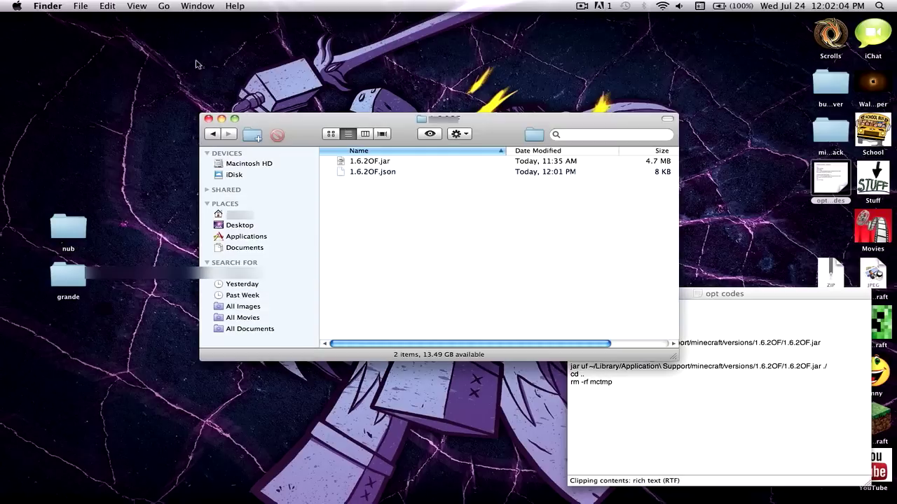
Check the opt codes note's 1.6.2OF jar path against the versions folder, leaving the note in front.
click(824, 346)
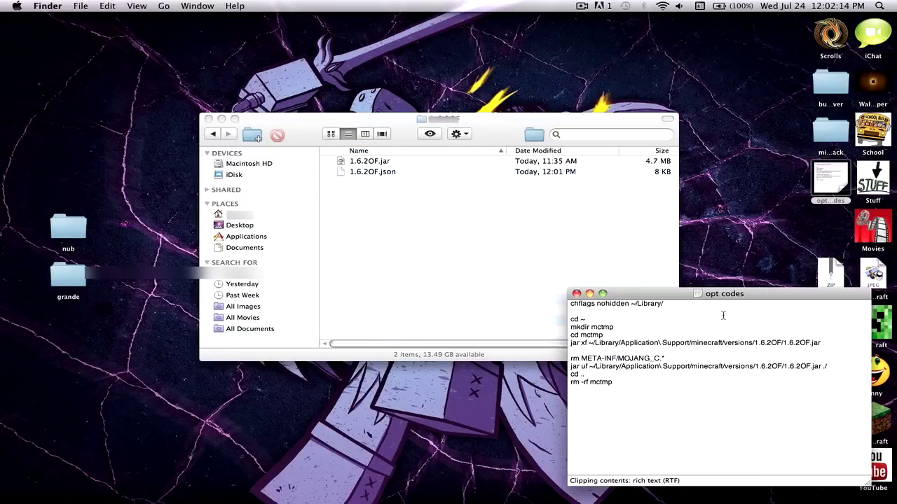
double_click(756, 344)
click(768, 346)
click(461, 239)
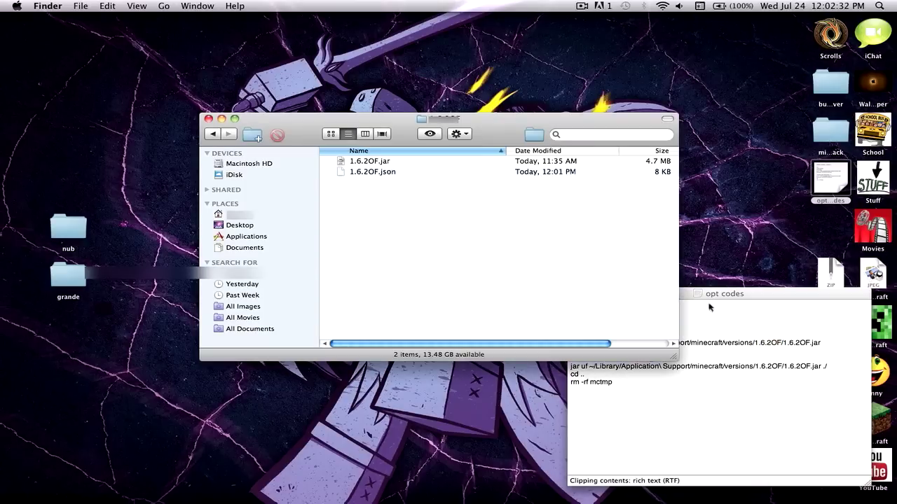
click(764, 333)
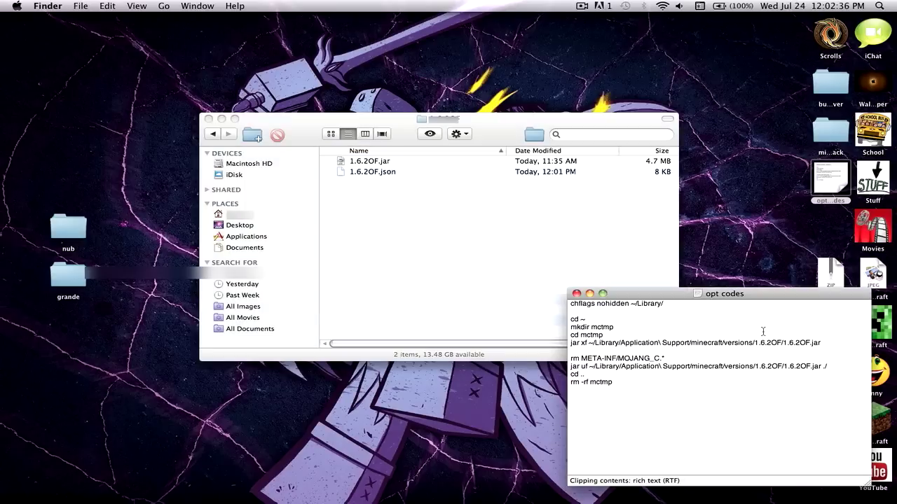